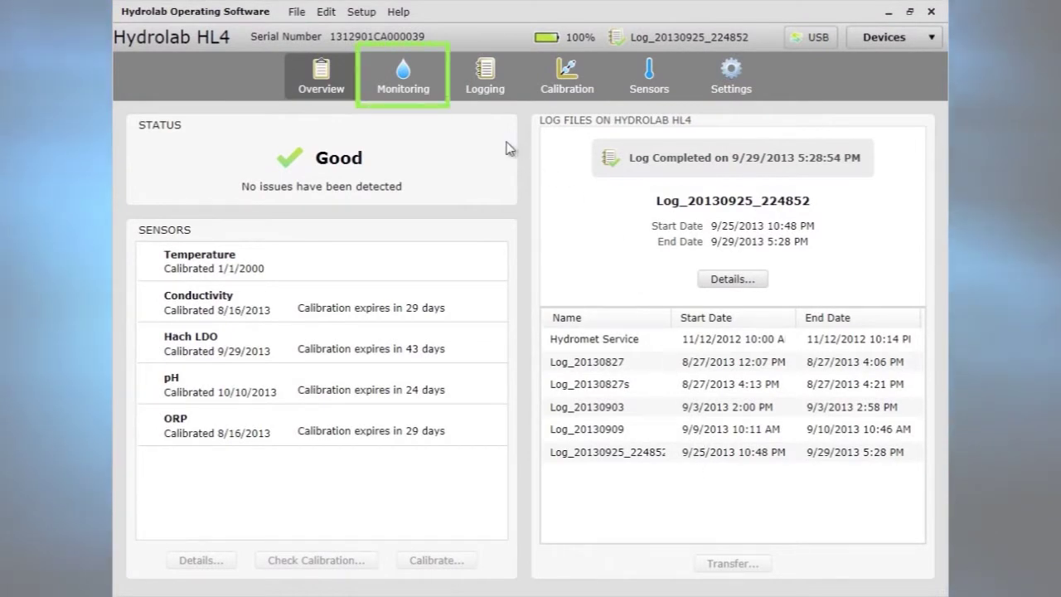
- Enable the monitoring stability check, limiting Specific Conductivity to a maximum delta of 0.1 mS/cm
{"action": "left_click", "coordinate": [406, 61]}
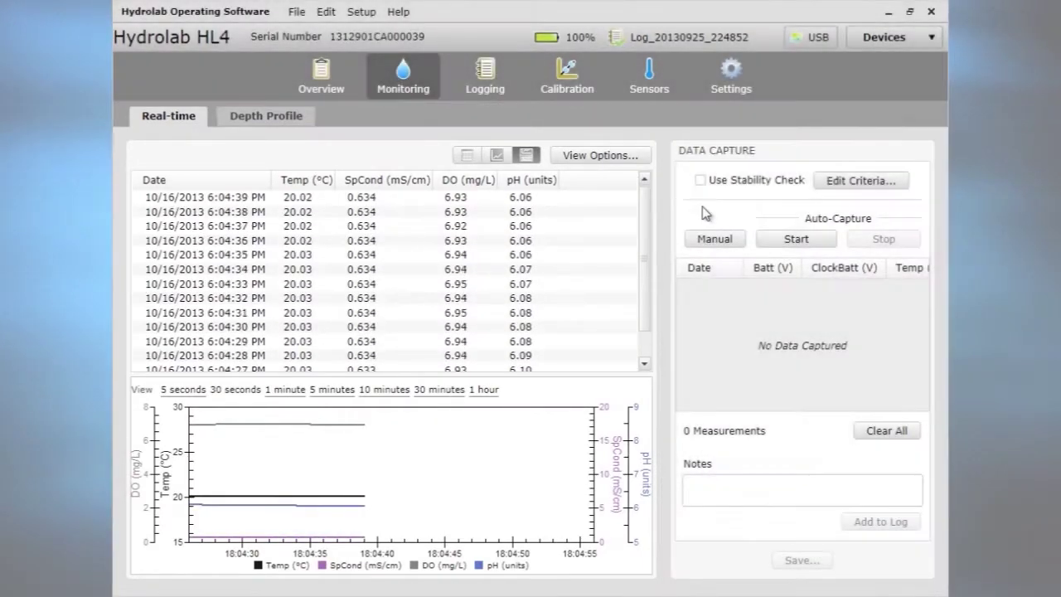
{"action": "left_click", "coordinate": [701, 180]}
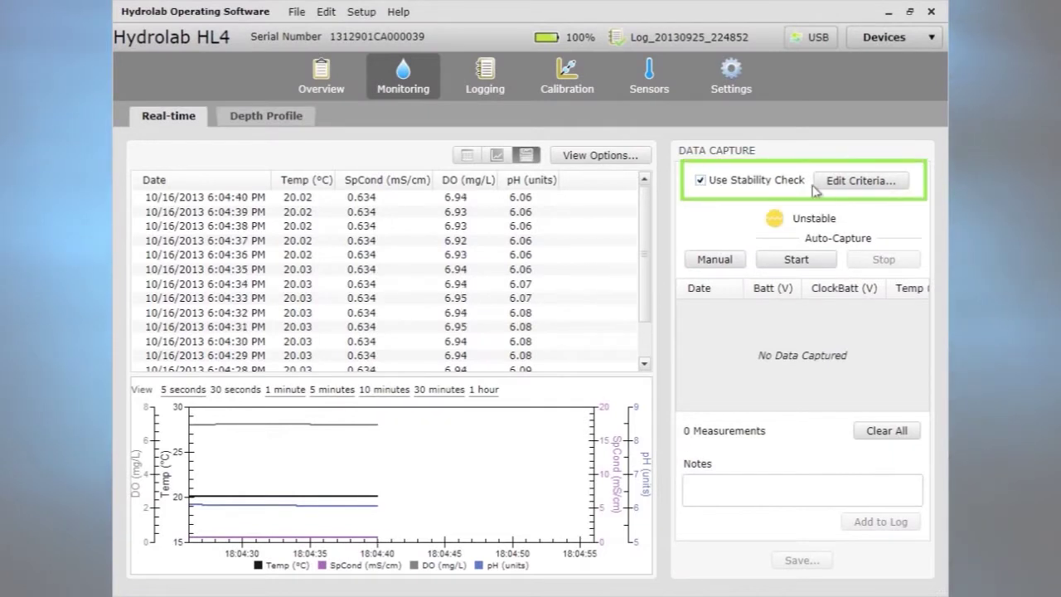
{"action": "left_click", "coordinate": [842, 183]}
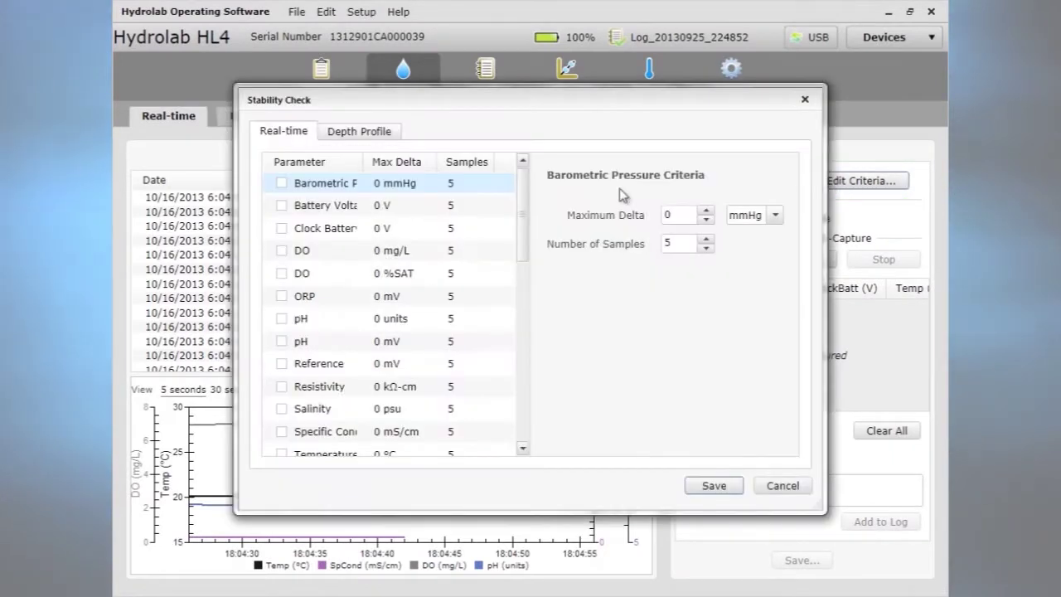
{"action": "left_click_drag", "start_coordinate": [527, 205], "coordinate": [514, 244]}
{"action": "left_click", "coordinate": [282, 340]}
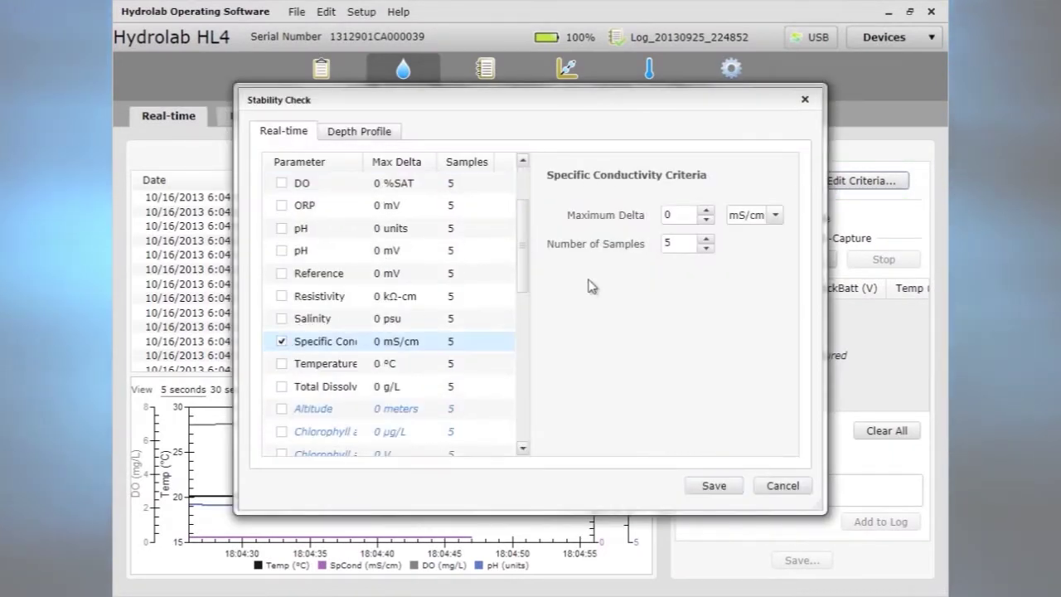
{"action": "left_click", "coordinate": [670, 217]}
{"action": "type", "text": "0.1"}
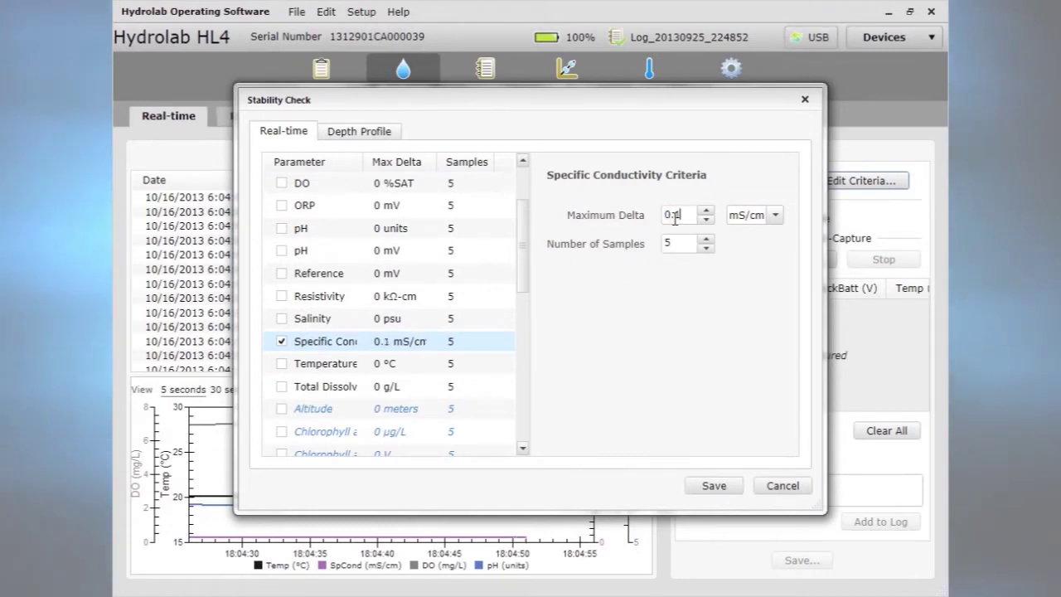
{"action": "left_click", "coordinate": [714, 486]}
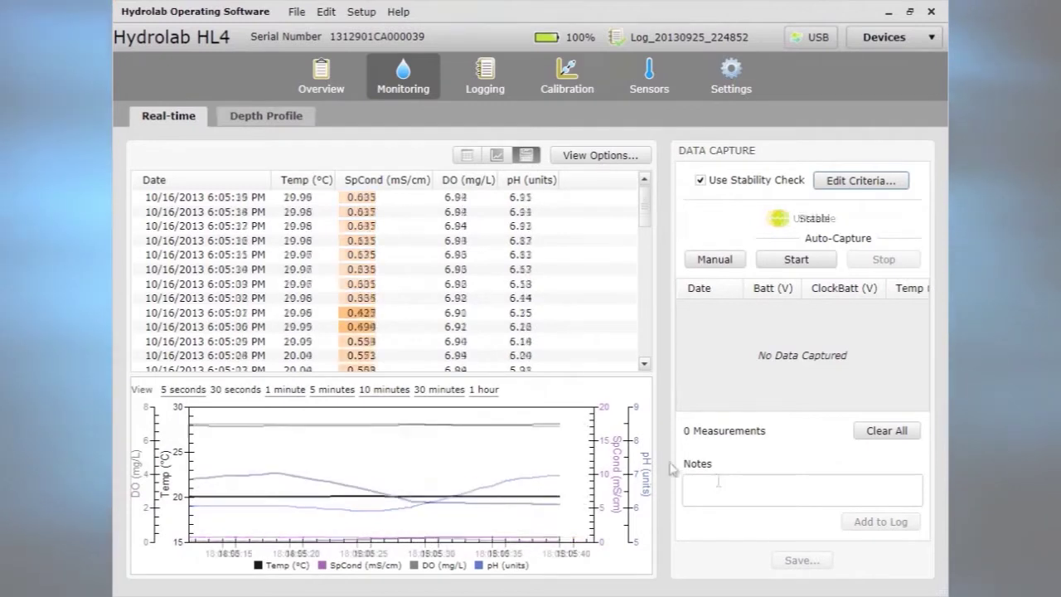
- Try table-only and chart-only views, then show both together with an enlarged chart
{"action": "left_click", "coordinate": [468, 156]}
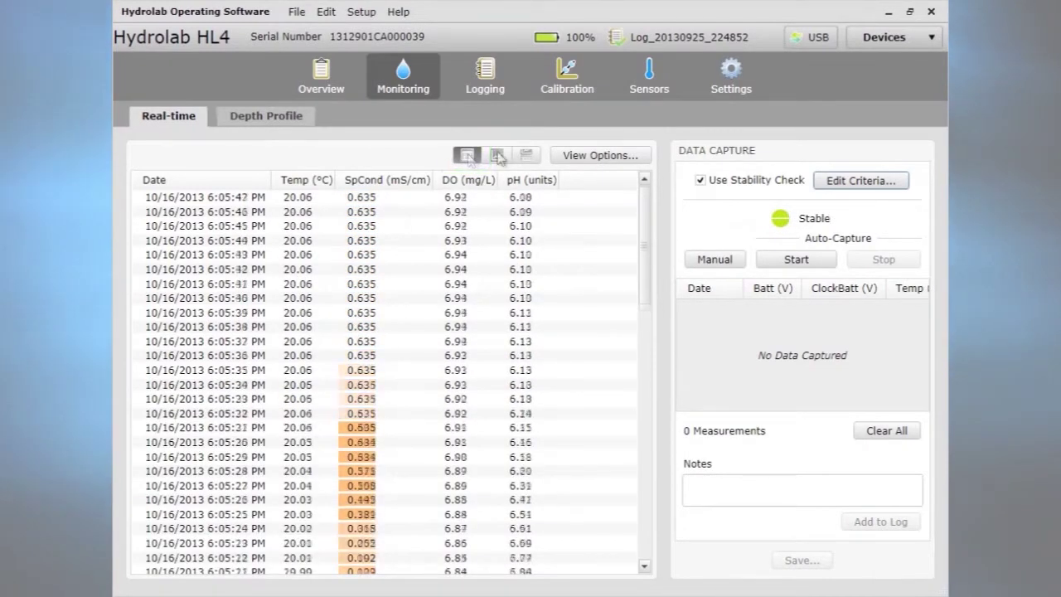
{"action": "left_click", "coordinate": [498, 156]}
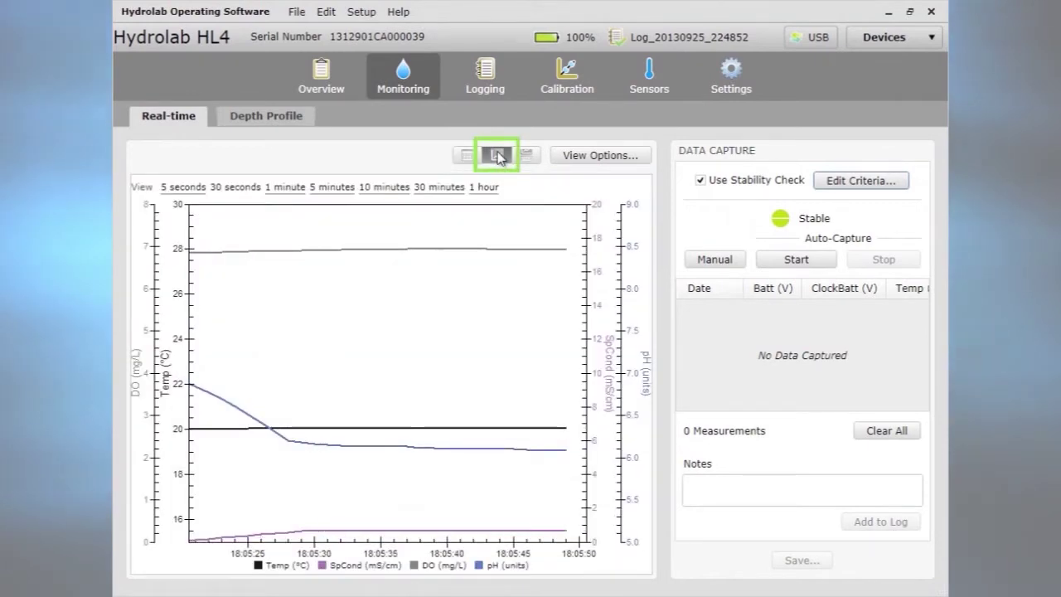
{"action": "left_click", "coordinate": [526, 155]}
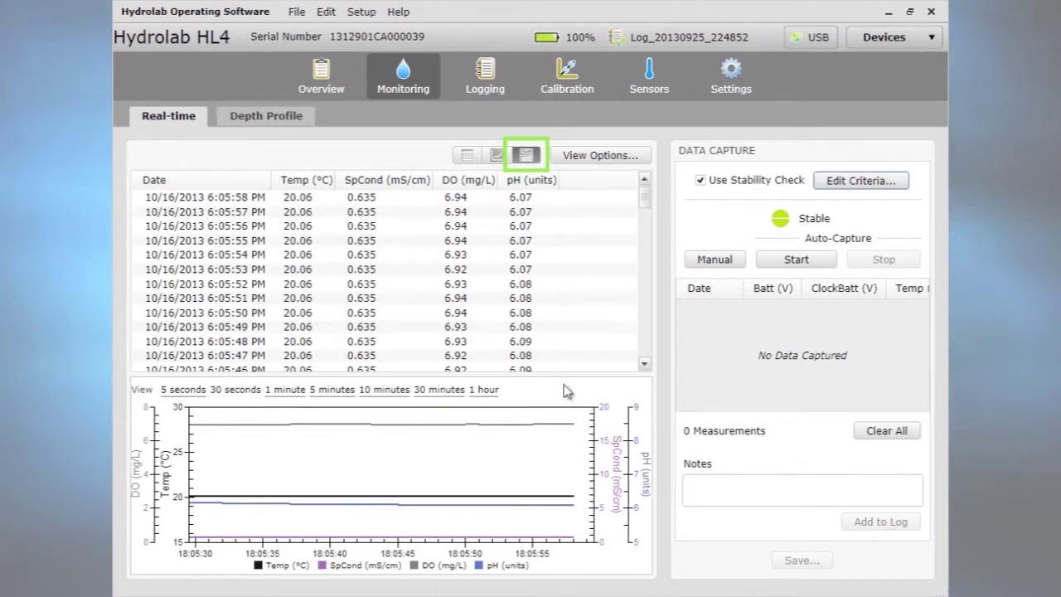
{"action": "left_click_drag", "start_coordinate": [564, 372], "coordinate": [568, 315]}
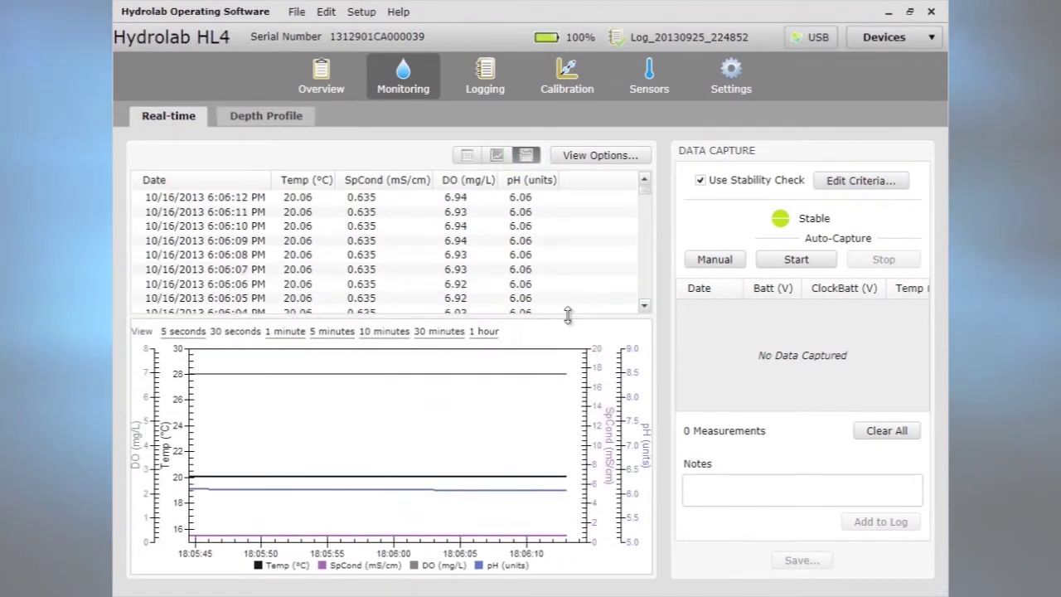
- Take two manual readings, then start Auto-Capture
{"action": "left_click", "coordinate": [710, 261]}
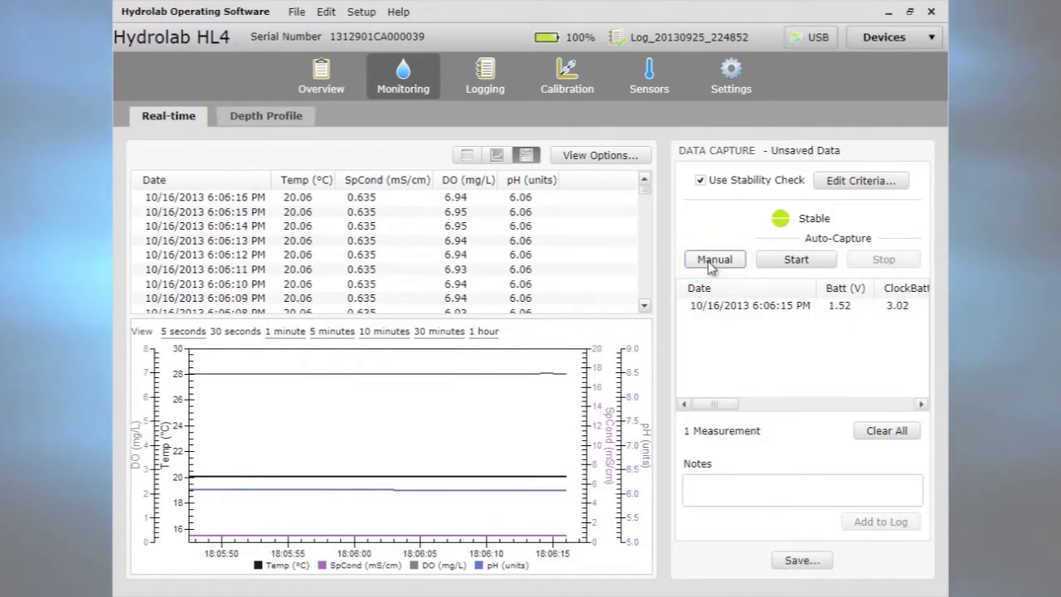
{"action": "left_click", "coordinate": [710, 261]}
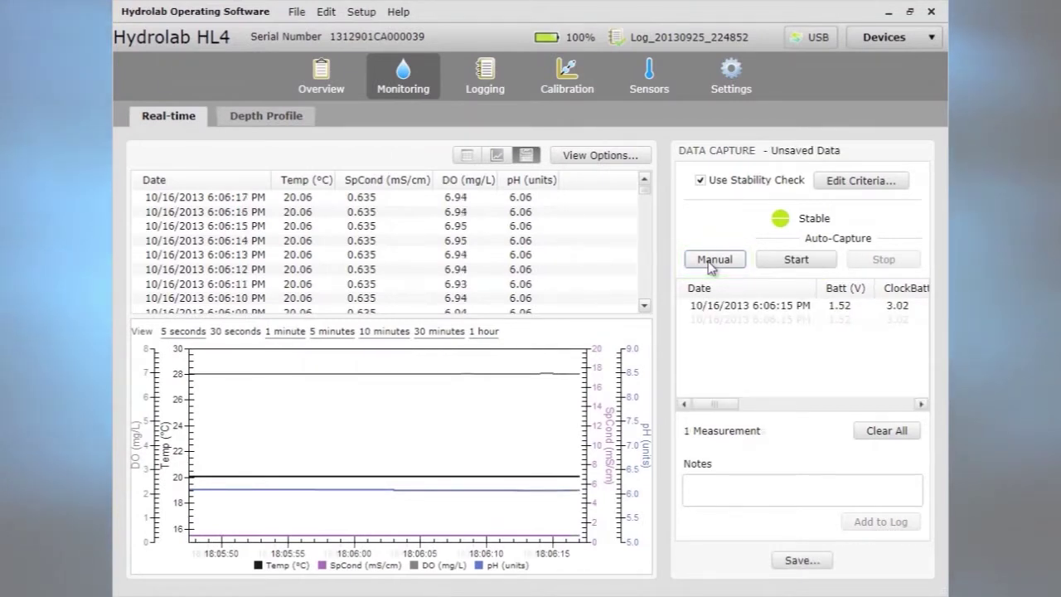
{"action": "left_click", "coordinate": [778, 261]}
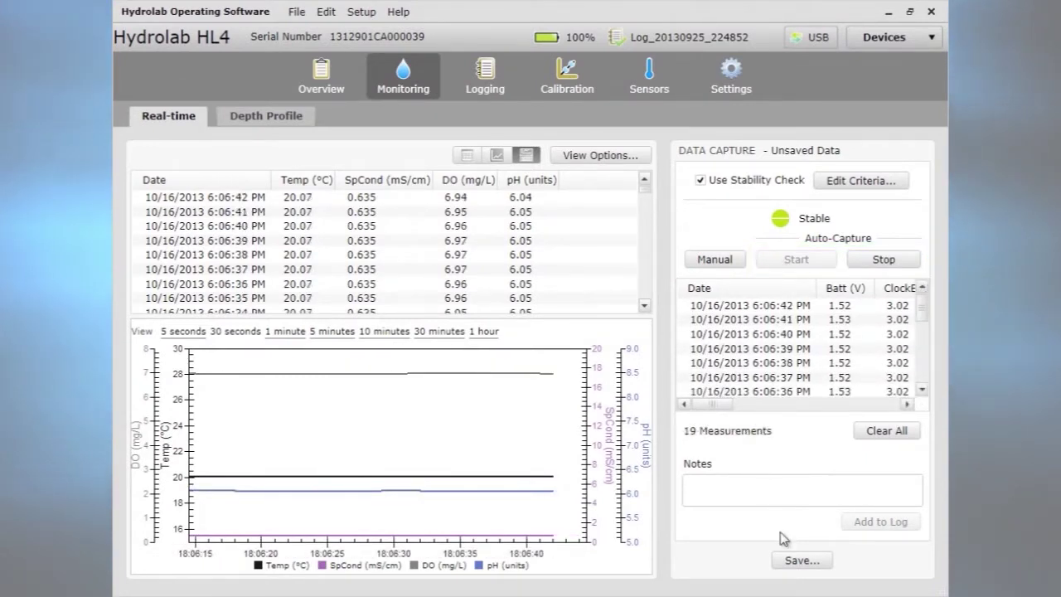
- Save the captured measurements to Log20131016.hlf with Lab Technician as the user
{"action": "left_click", "coordinate": [790, 562]}
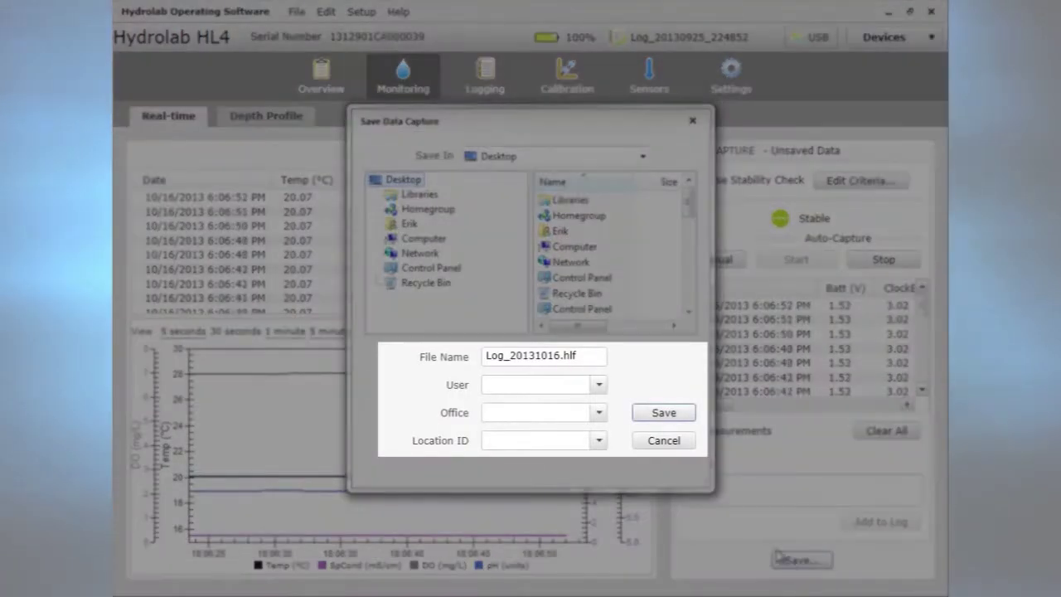
{"action": "left_click", "coordinate": [599, 386]}
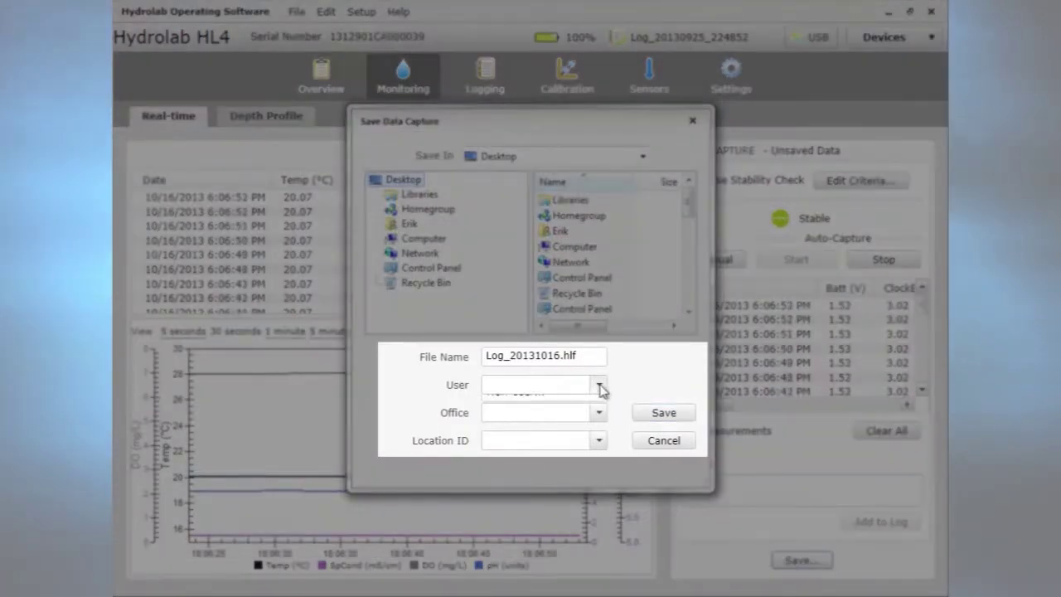
{"action": "left_click", "coordinate": [592, 404]}
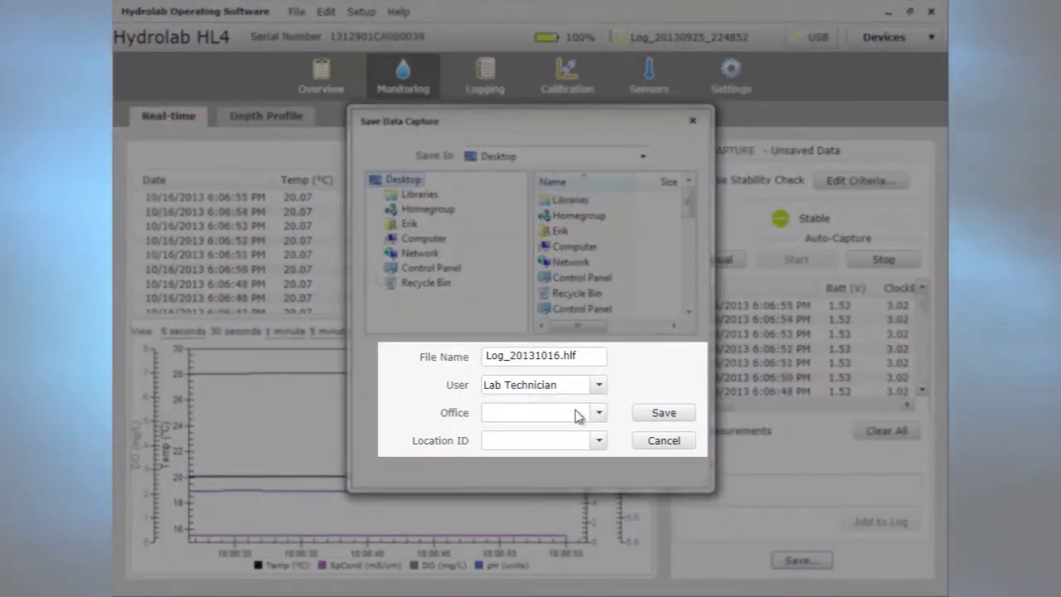
{"action": "left_click", "coordinate": [664, 413]}
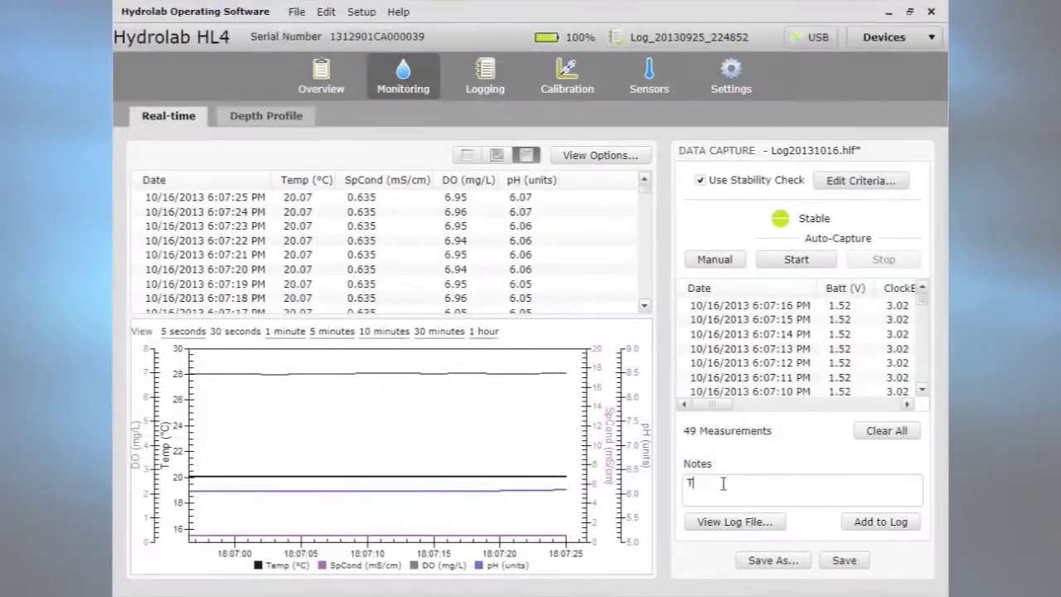
- Add the note 'Type here' to the log, save again, and return to the overview
{"action": "left_click", "coordinate": [723, 483]}
{"action": "type", "text": "Type here"}
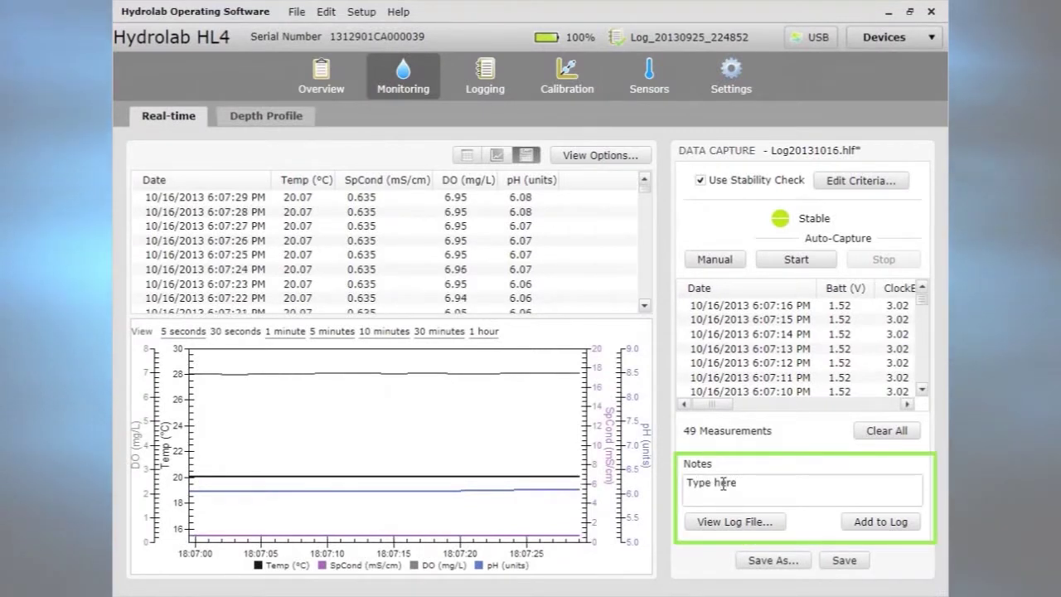
{"action": "left_click", "coordinate": [855, 521]}
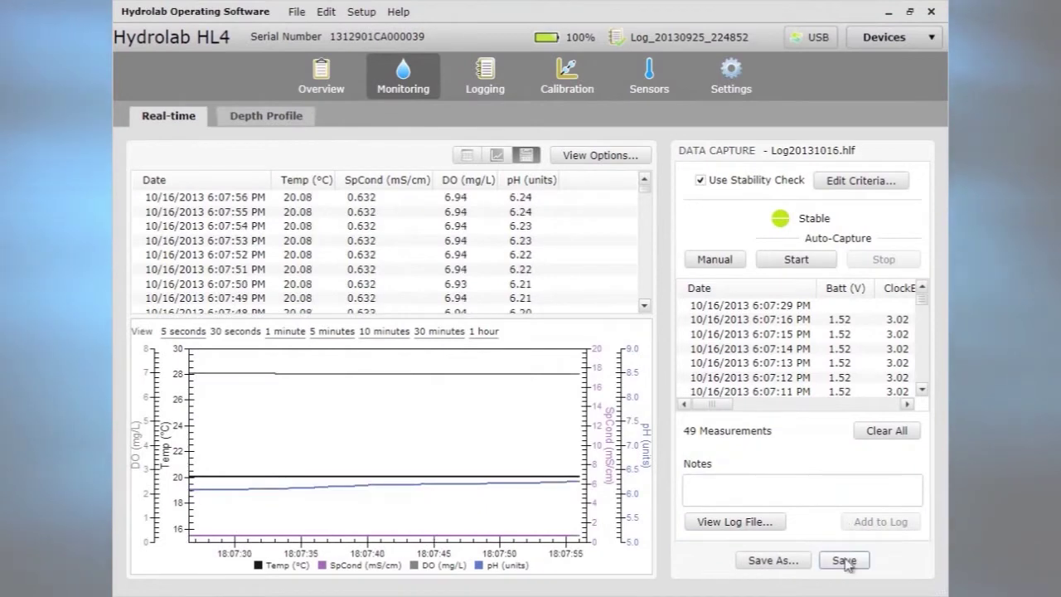
{"action": "left_click", "coordinate": [844, 560]}
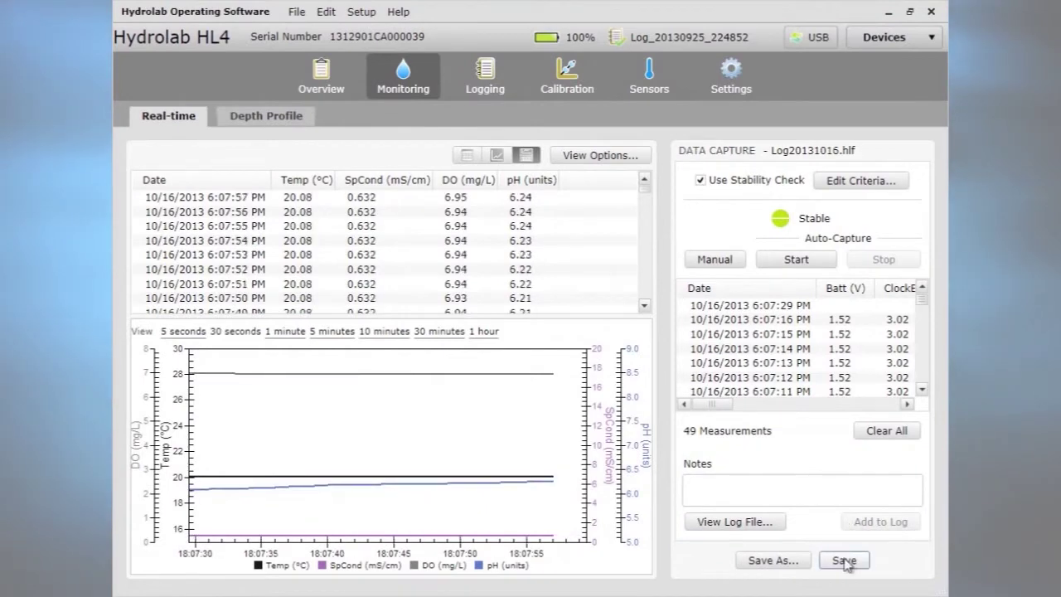
{"action": "left_click", "coordinate": [760, 521]}
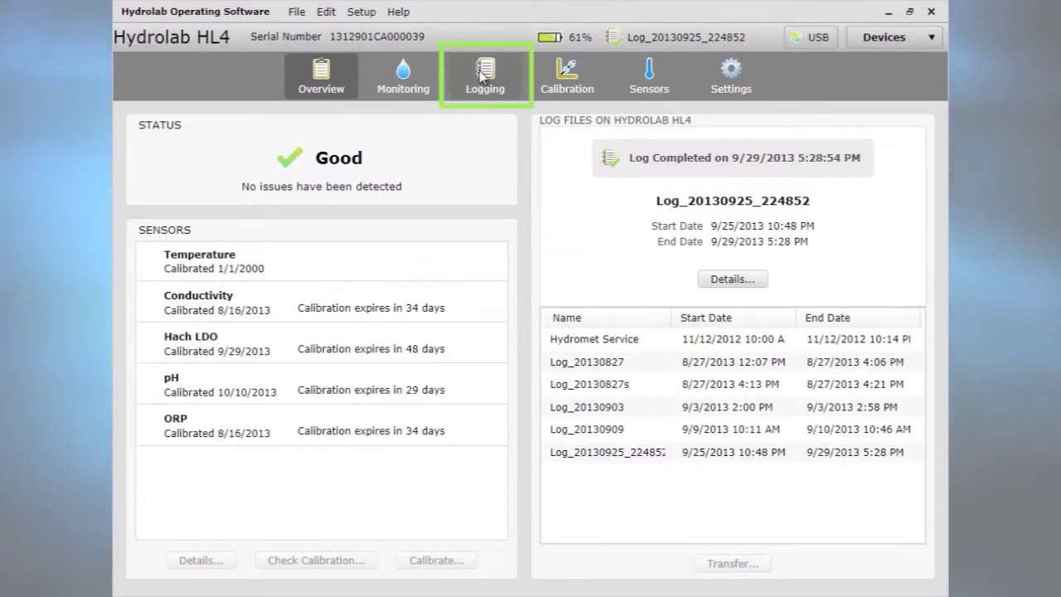
- Create a log from 10/11/2013 to 10/25/2013 at a 00:15:00 interval without secondary logging, and save it
{"action": "left_click", "coordinate": [481, 74]}
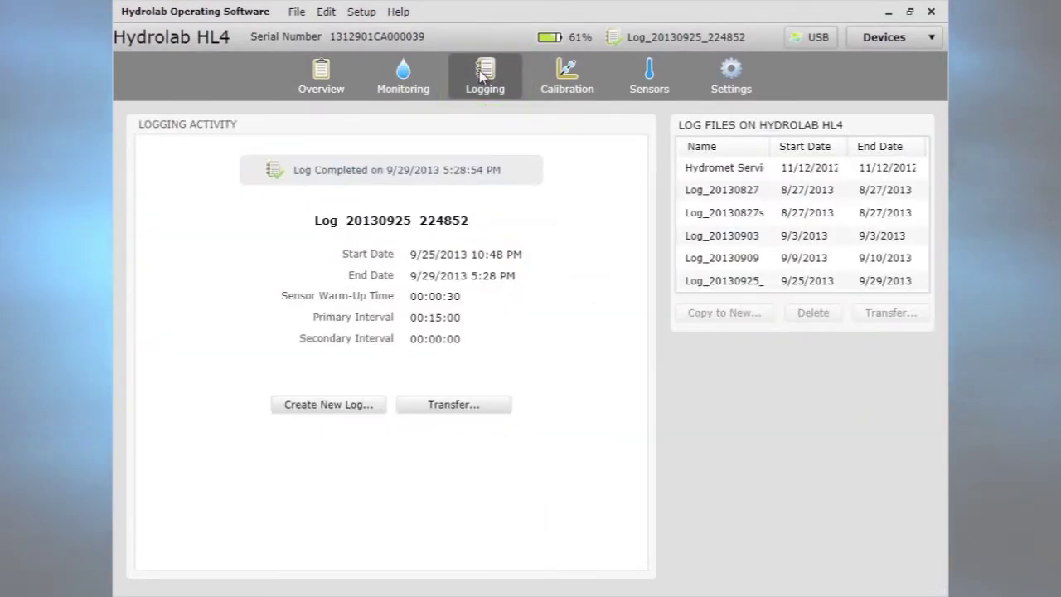
{"action": "left_click", "coordinate": [345, 405]}
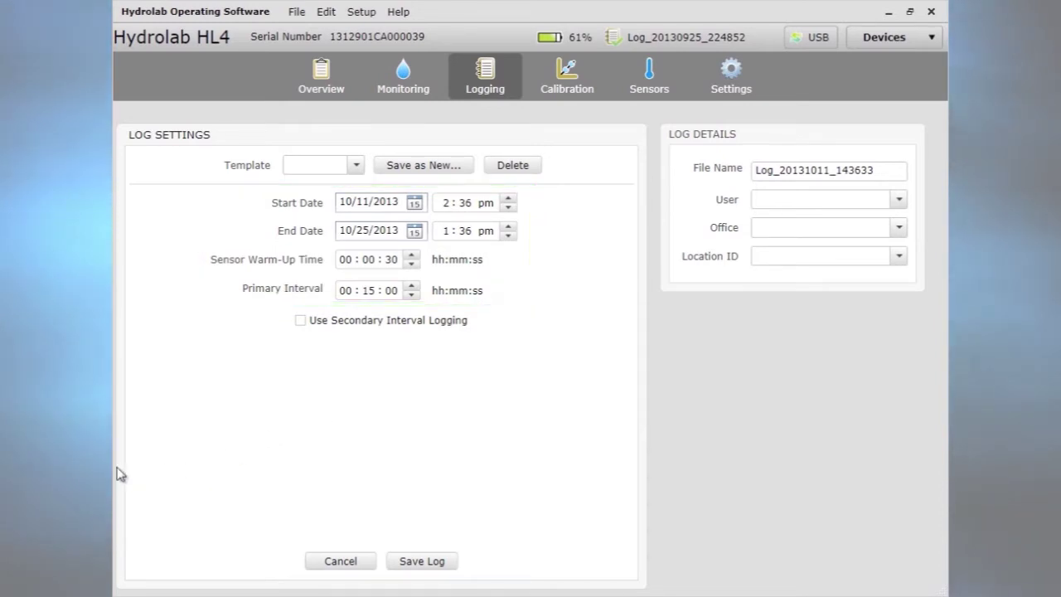
{"action": "left_click", "coordinate": [301, 321]}
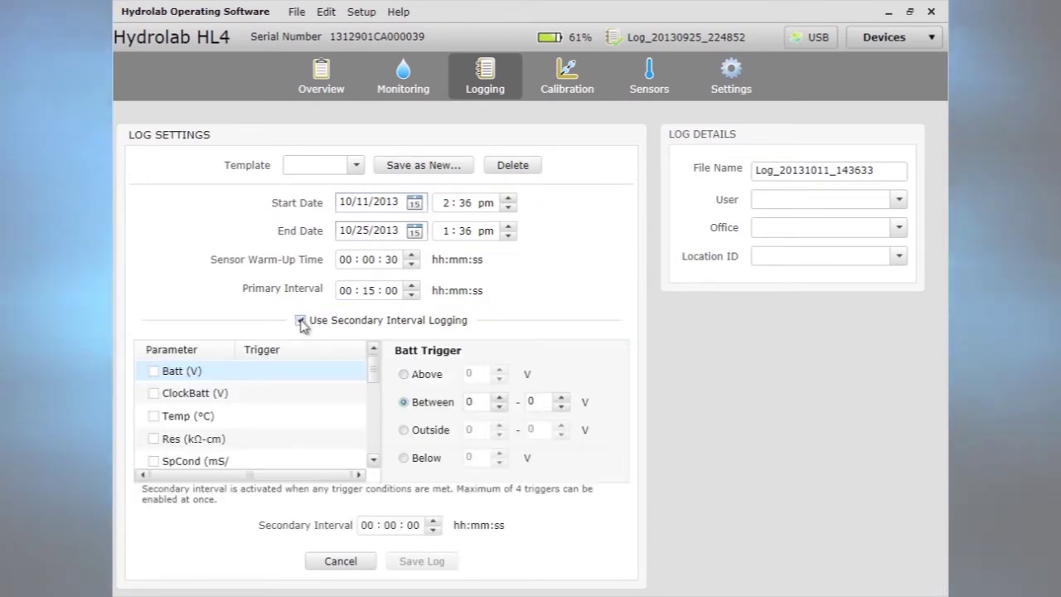
{"action": "left_click", "coordinate": [301, 321]}
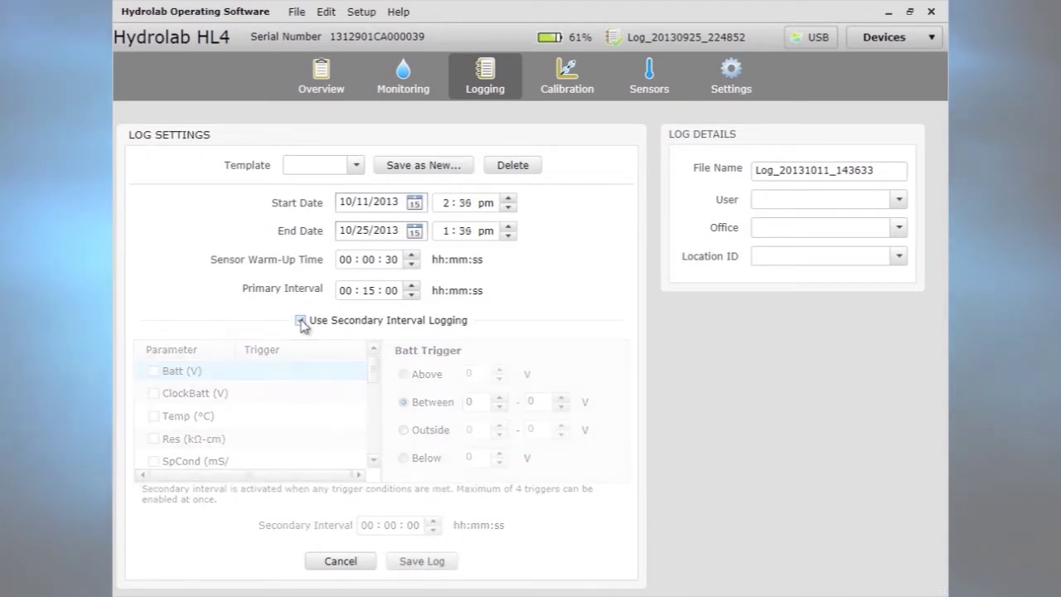
{"action": "left_click", "coordinate": [419, 563]}
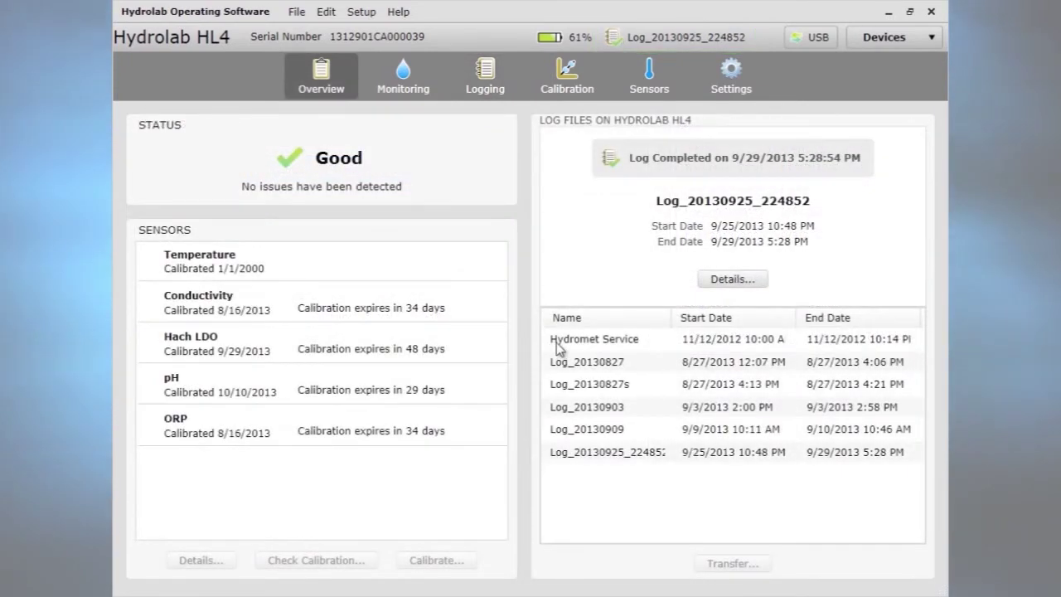
- Select the Hydromet Service log on the overview and start transferring it
{"action": "left_click", "coordinate": [557, 346]}
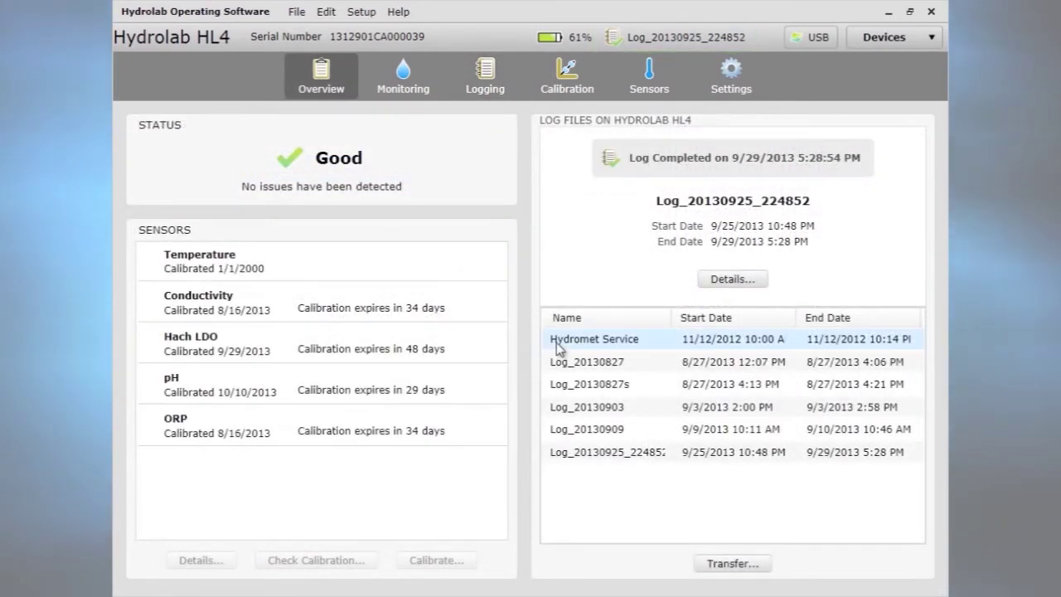
{"action": "left_click", "coordinate": [714, 565]}
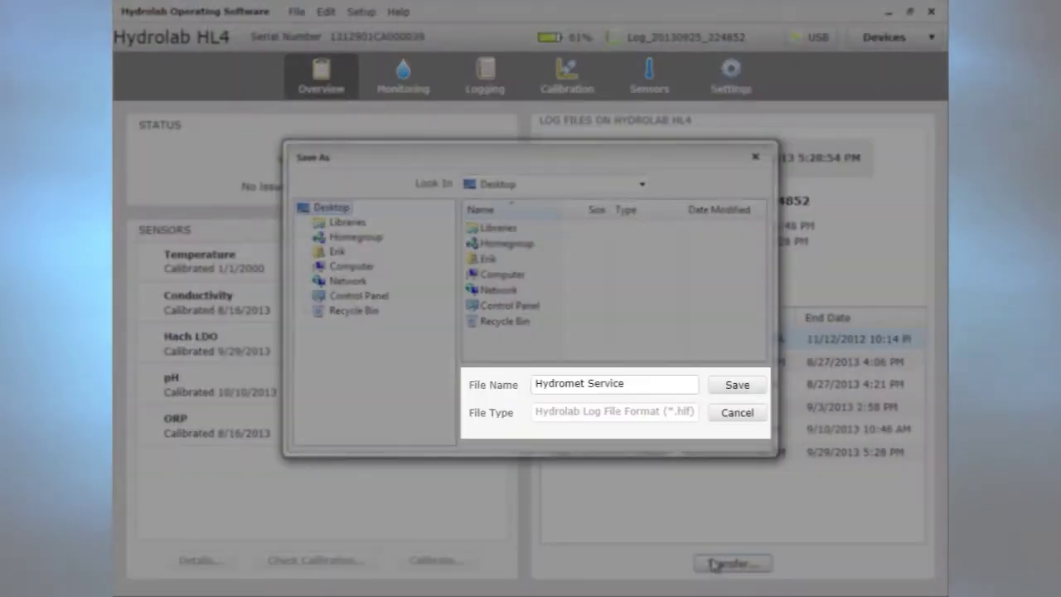
- Save the Hydromet Service log to the Desktop, then open the Test Log54 file
{"action": "left_click", "coordinate": [735, 388]}
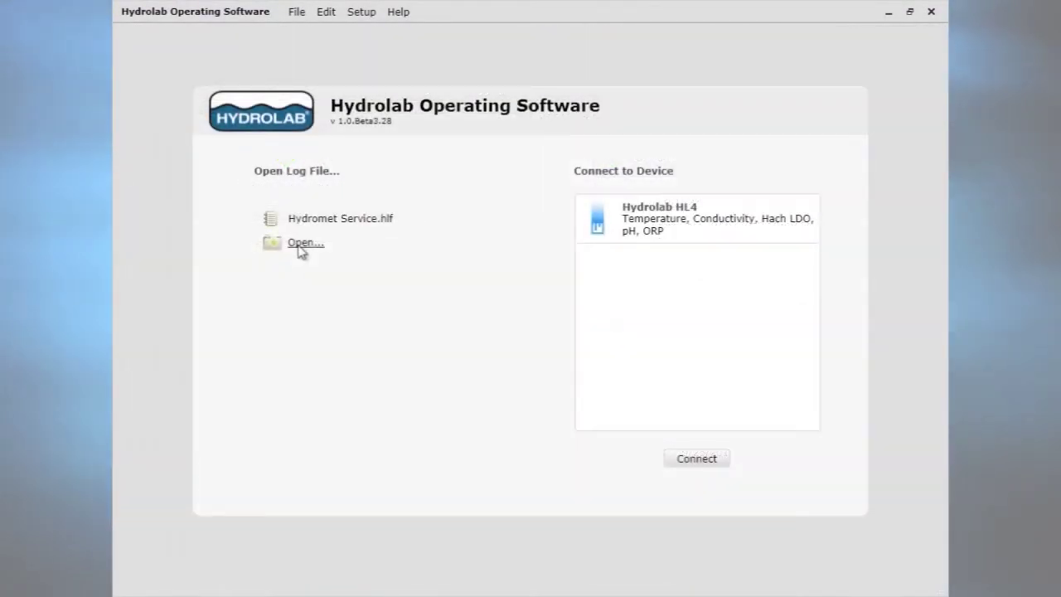
{"action": "left_click", "coordinate": [300, 247]}
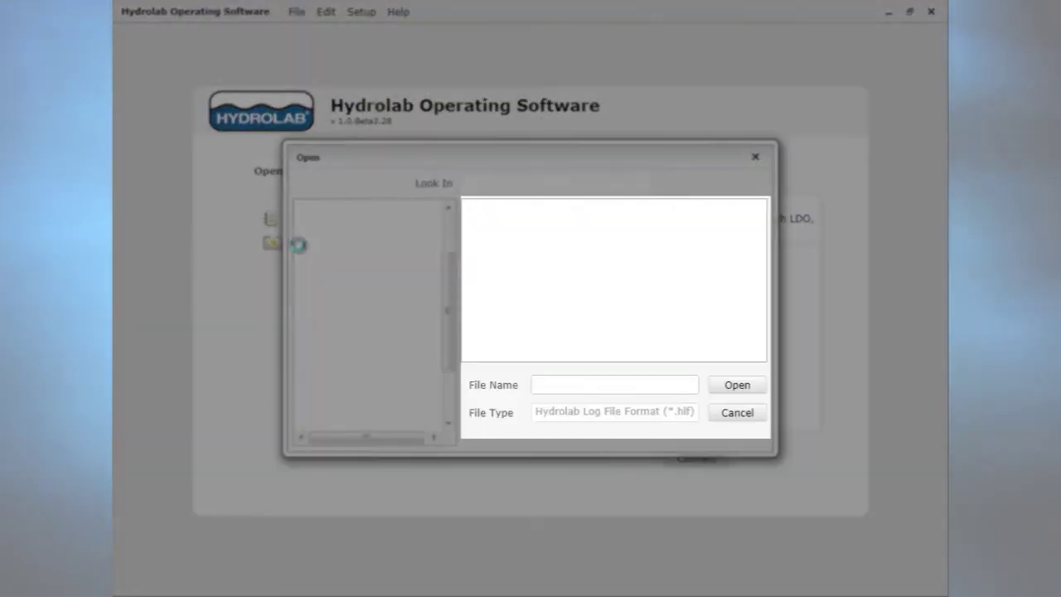
{"action": "left_click", "coordinate": [494, 244]}
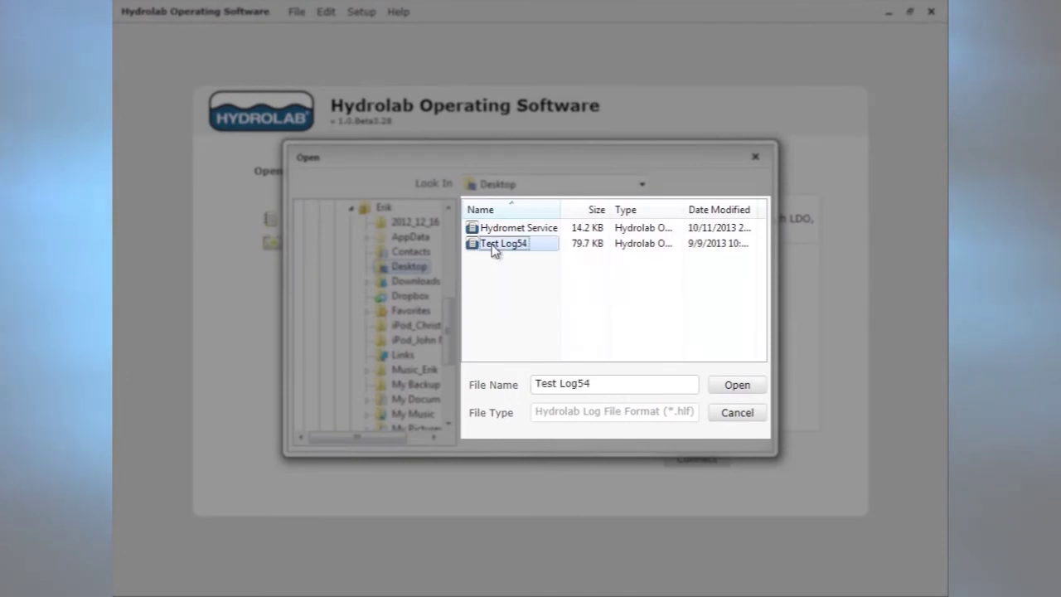
{"action": "left_click", "coordinate": [724, 389]}
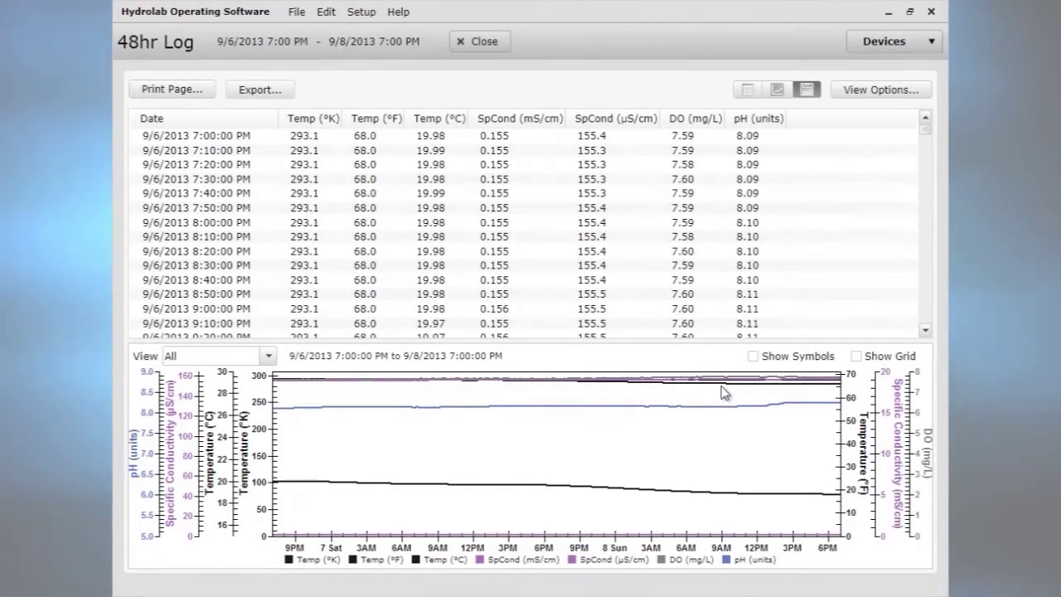
- Export to Test Log54.csv with Salinity (ppt) moved to second and Clock Battery Voltage (V) removed
{"action": "left_click", "coordinate": [270, 93]}
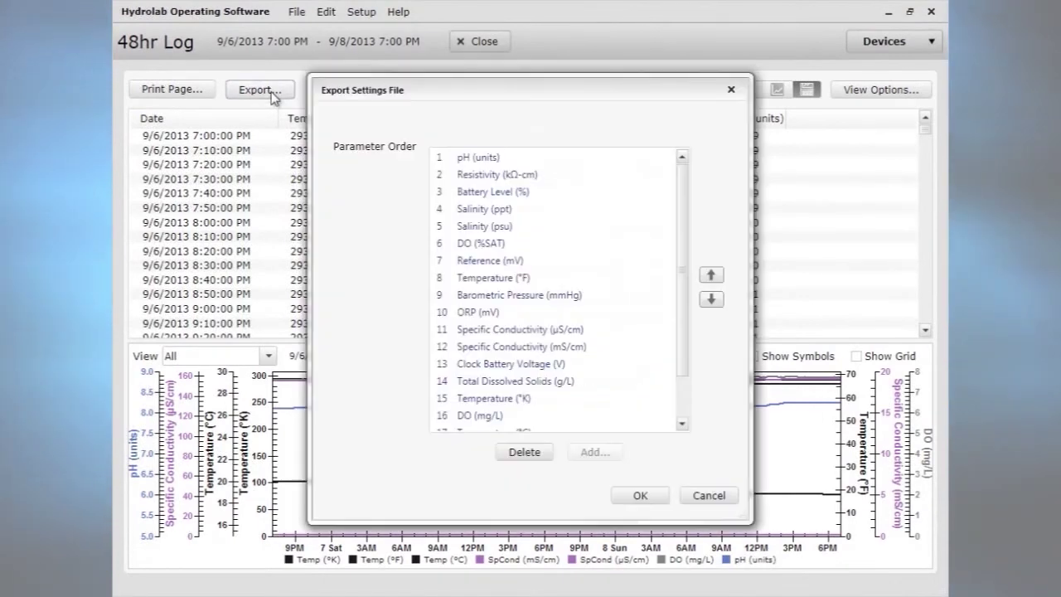
{"action": "left_click", "coordinate": [469, 214]}
{"action": "left_click", "coordinate": [710, 276]}
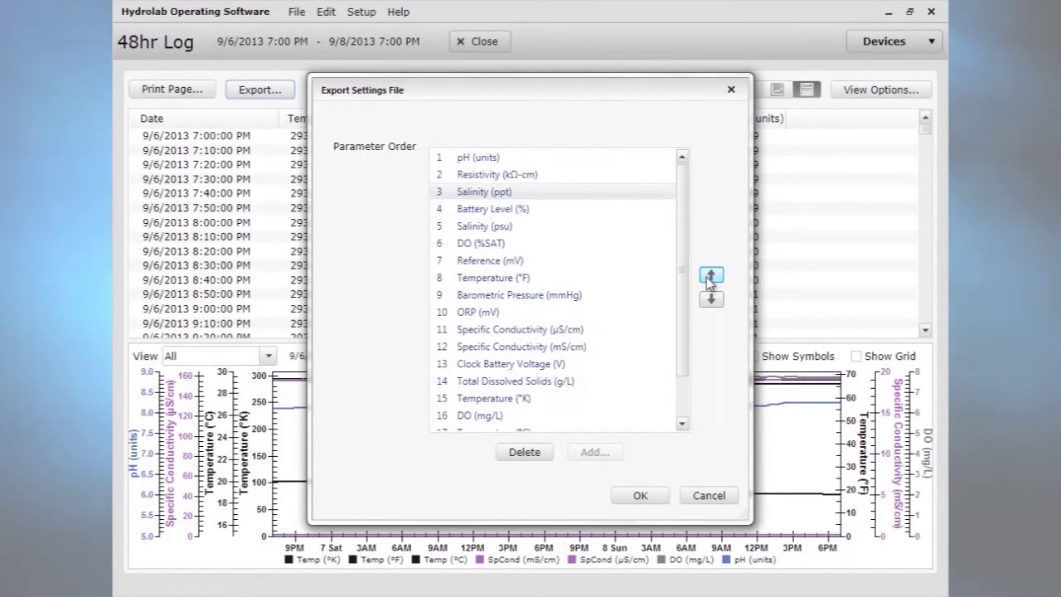
{"action": "left_click", "coordinate": [709, 275]}
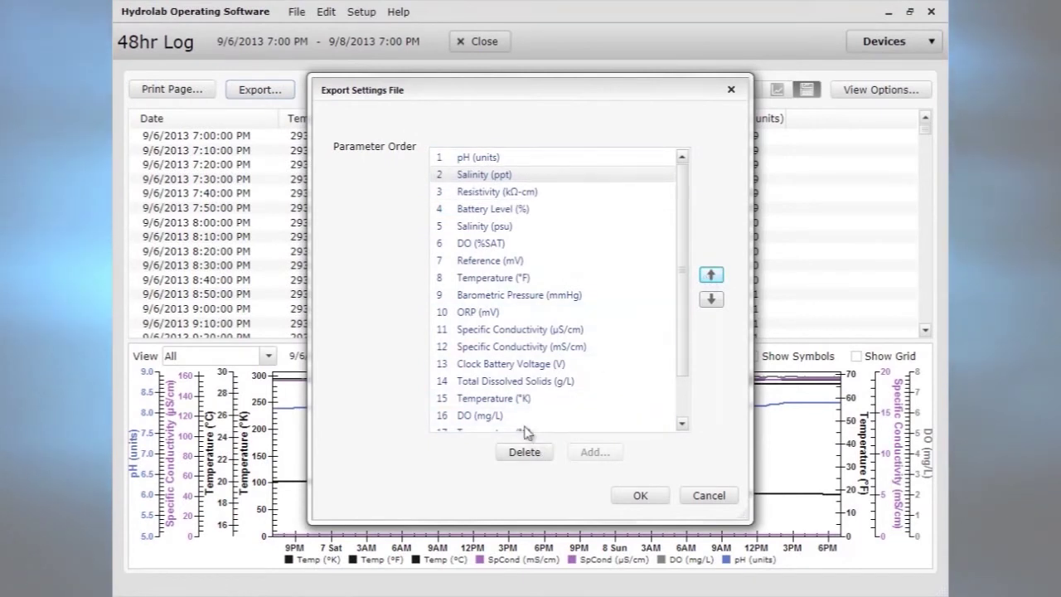
{"action": "left_click", "coordinate": [473, 364]}
{"action": "left_click", "coordinate": [518, 453]}
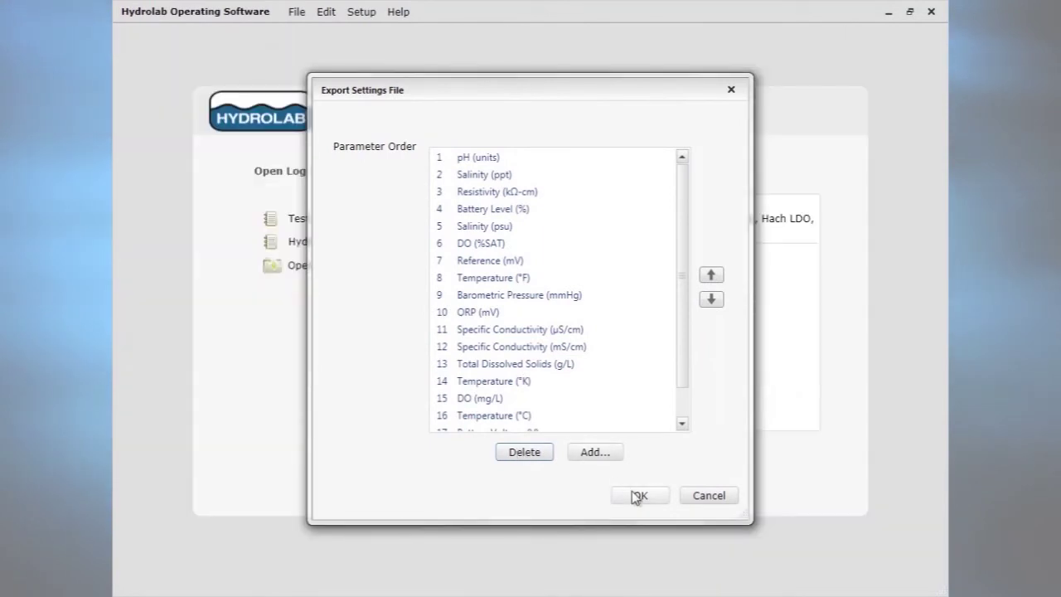
{"action": "left_click", "coordinate": [635, 494]}
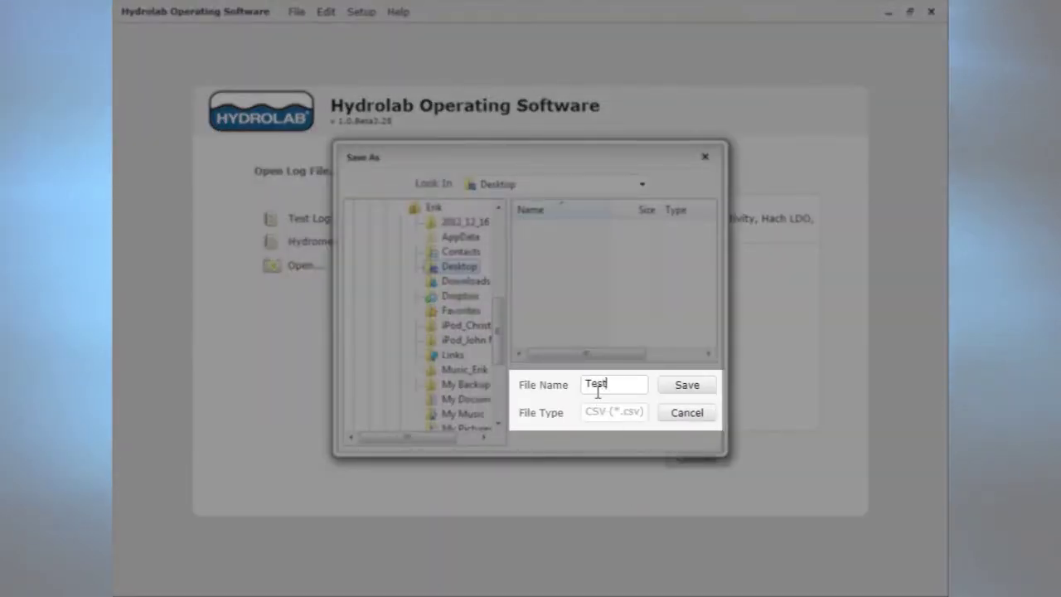
{"action": "type", "text": "54"}
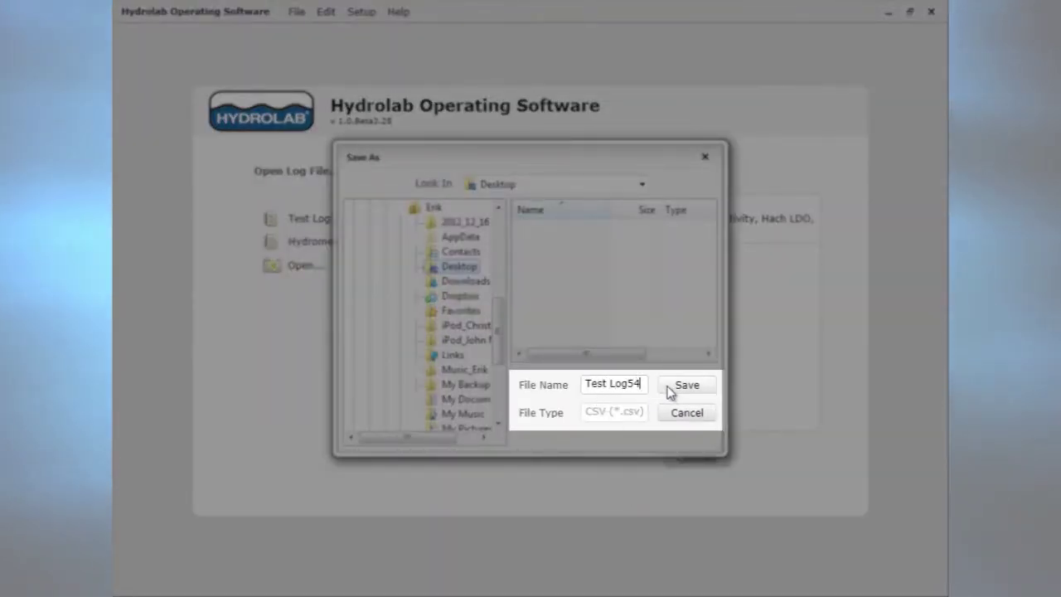
{"action": "left_click", "coordinate": [671, 393]}
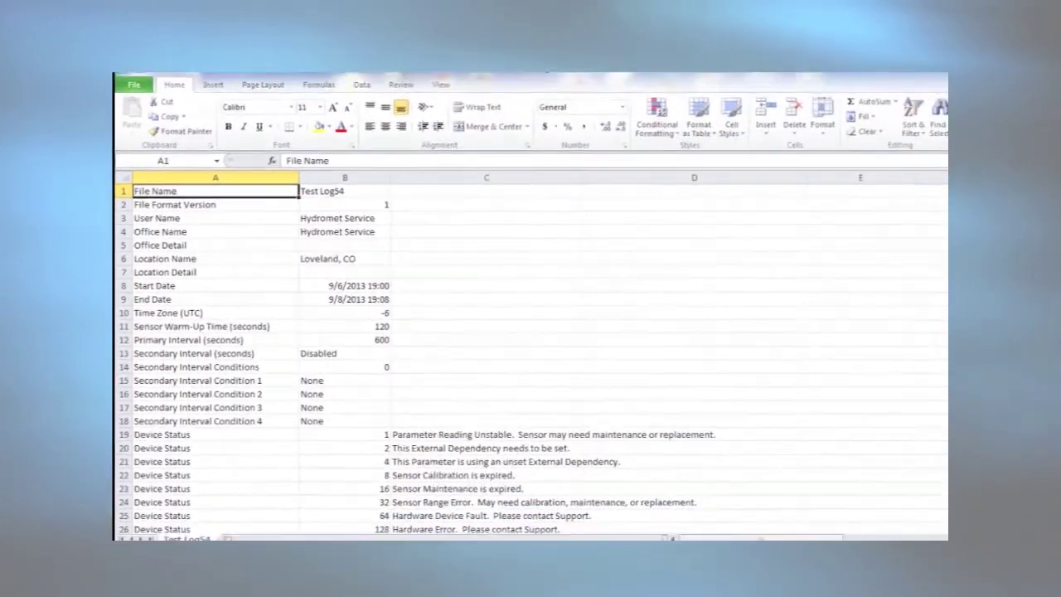
- Scroll through Test Log54.csv in Excel back up to row 1 to review the header metadata
{"action": "left_click_drag", "start_coordinate": [943, 217], "coordinate": [945, 237]}
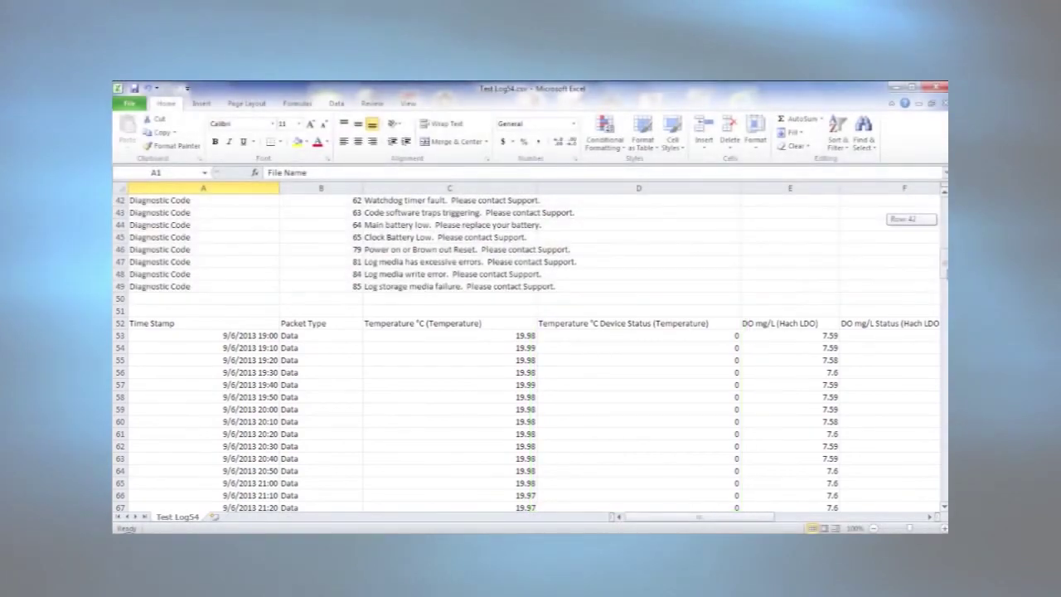
{"action": "scroll", "coordinate": [528, 353], "scroll_direction": "up", "scroll_amount": 4}
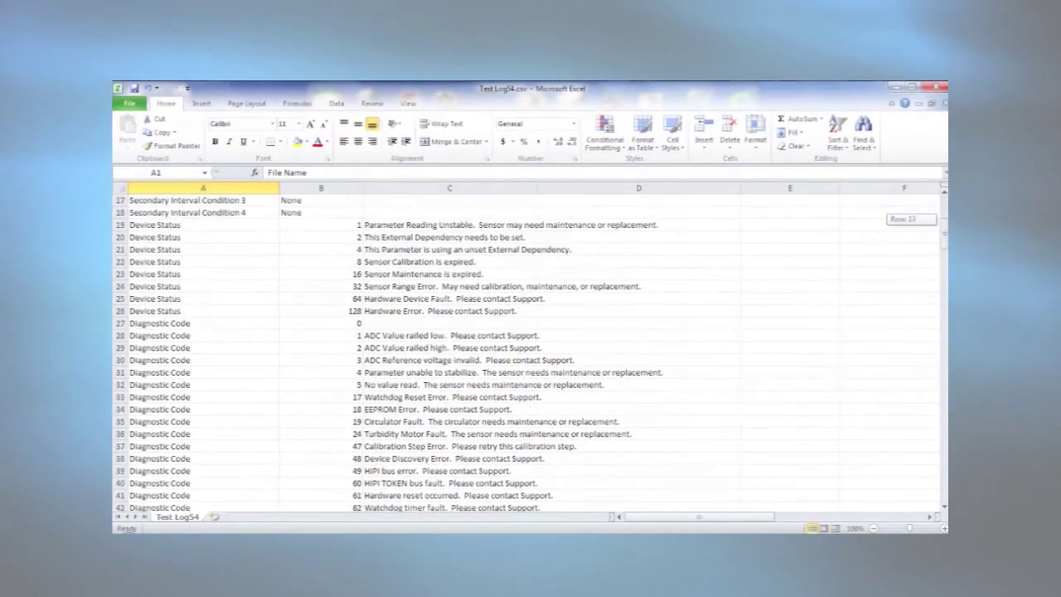
{"action": "scroll", "coordinate": [531, 357], "scroll_direction": "up", "scroll_amount": 6}
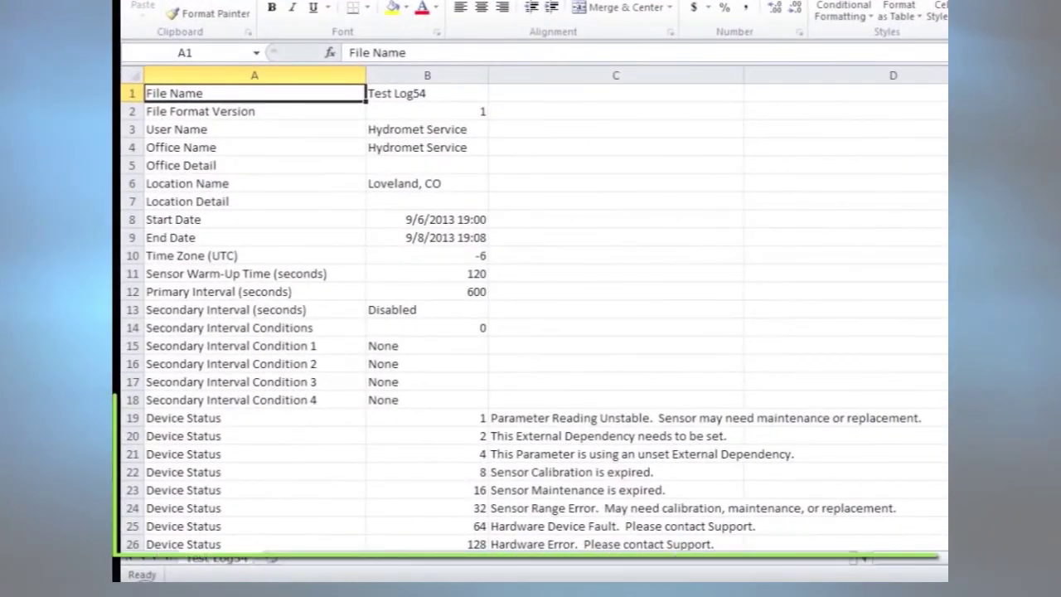